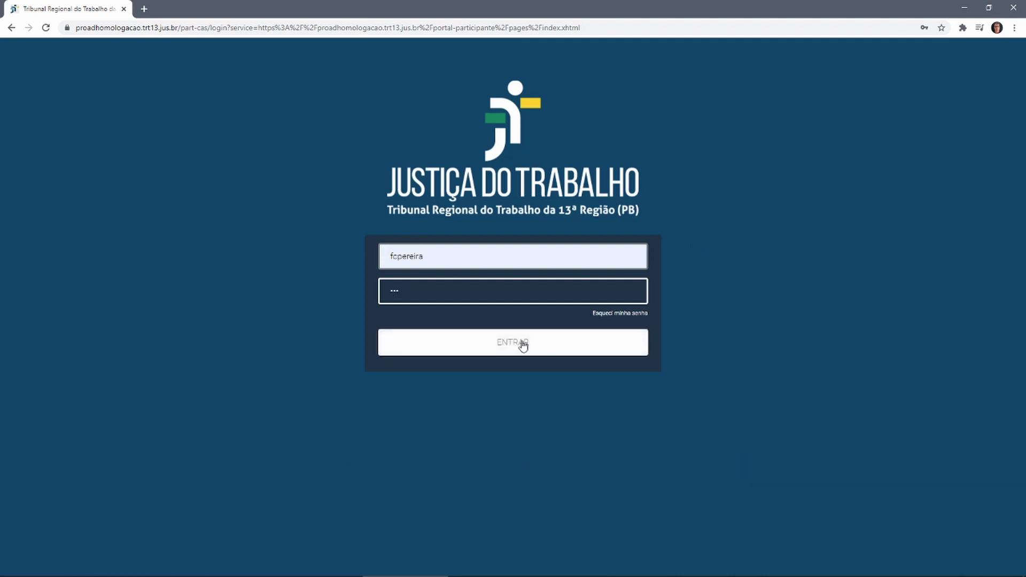
# Sign in and open the Cadastrar Usuário Externo form from Solicitações Pendentes
pyautogui.click(521, 344)
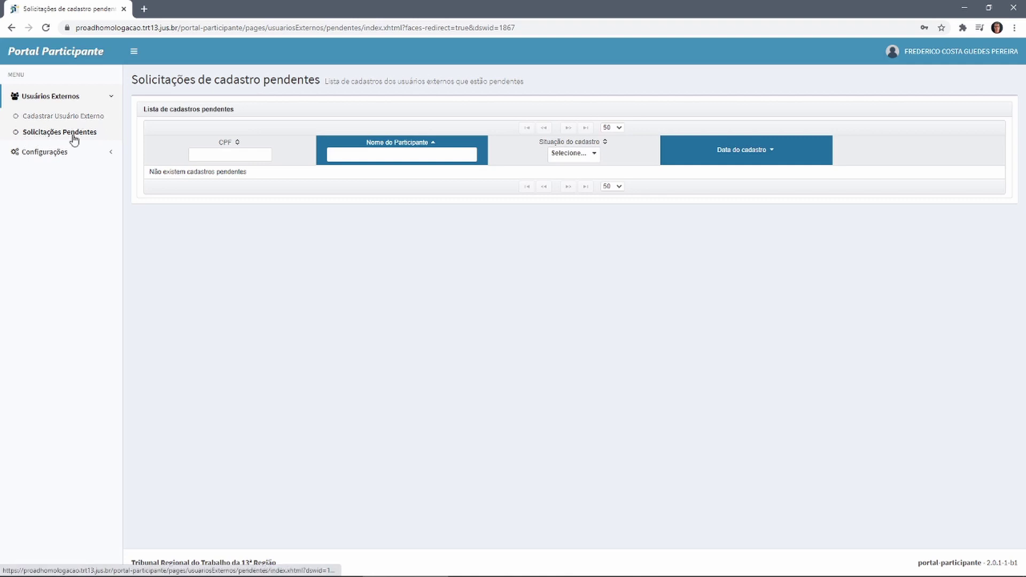
pyautogui.click(75, 133)
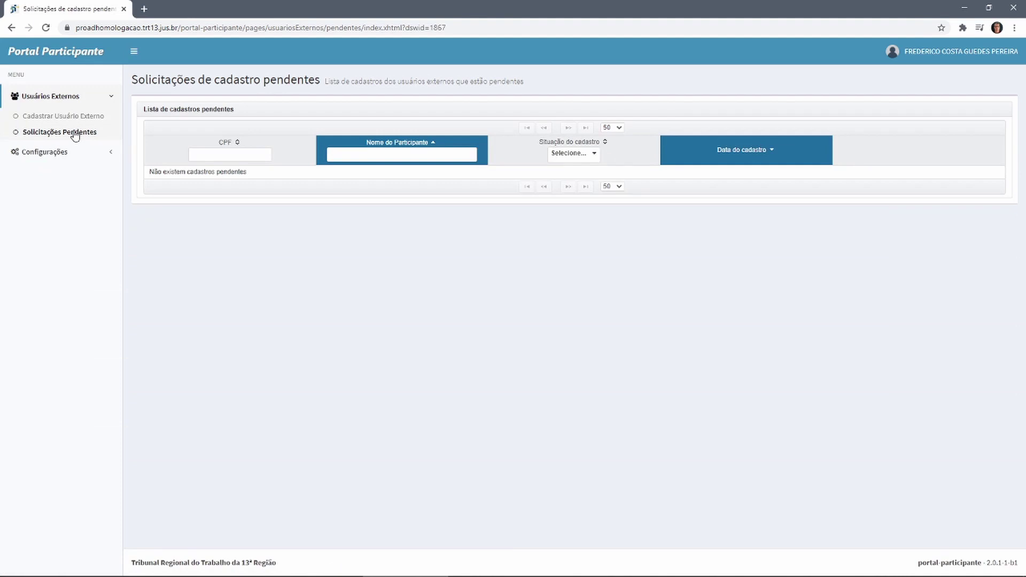
pyautogui.click(71, 119)
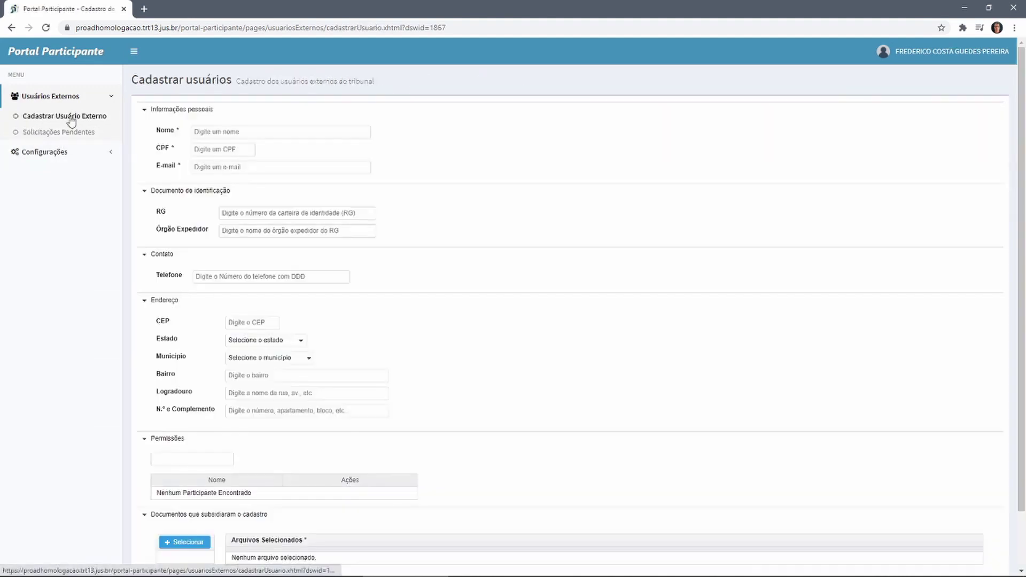
# Fill in the new user's full name from autofill and paste their CPF
pyautogui.click(299, 133)
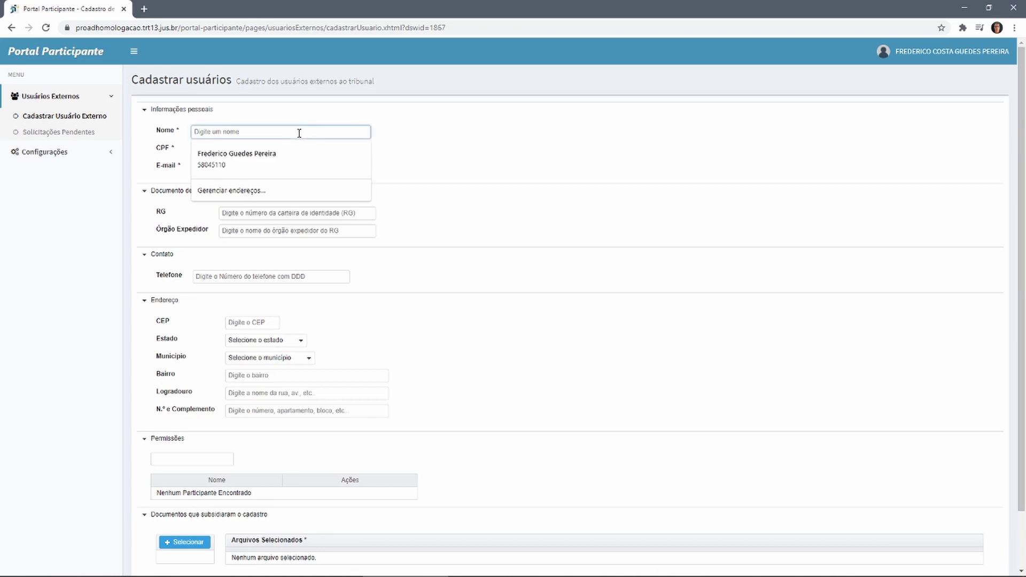
pyautogui.write('João')
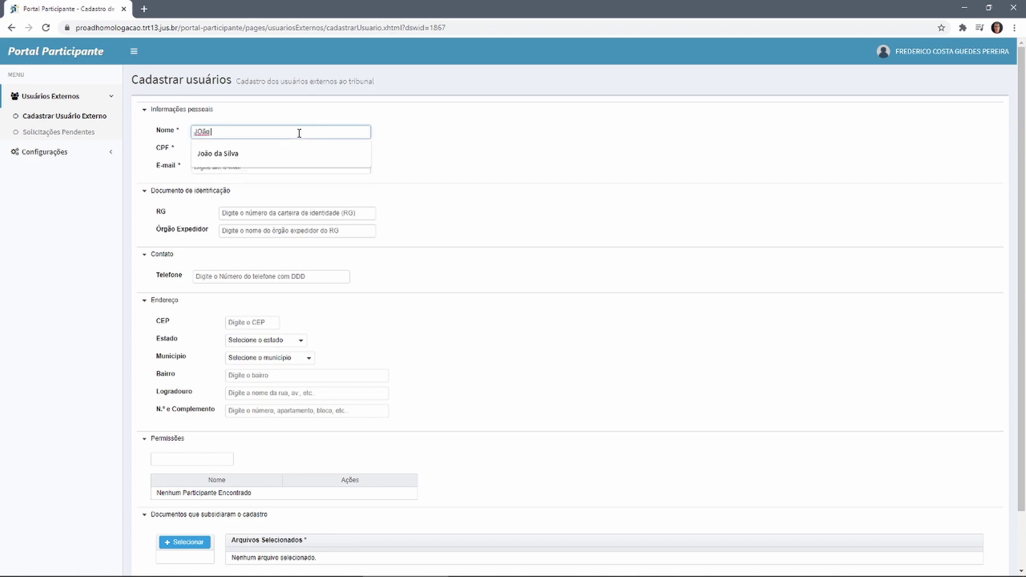
pyautogui.press('BackSpace')
pyautogui.press('BackSpace')
pyautogui.press('Down')
pyautogui.press('Return')
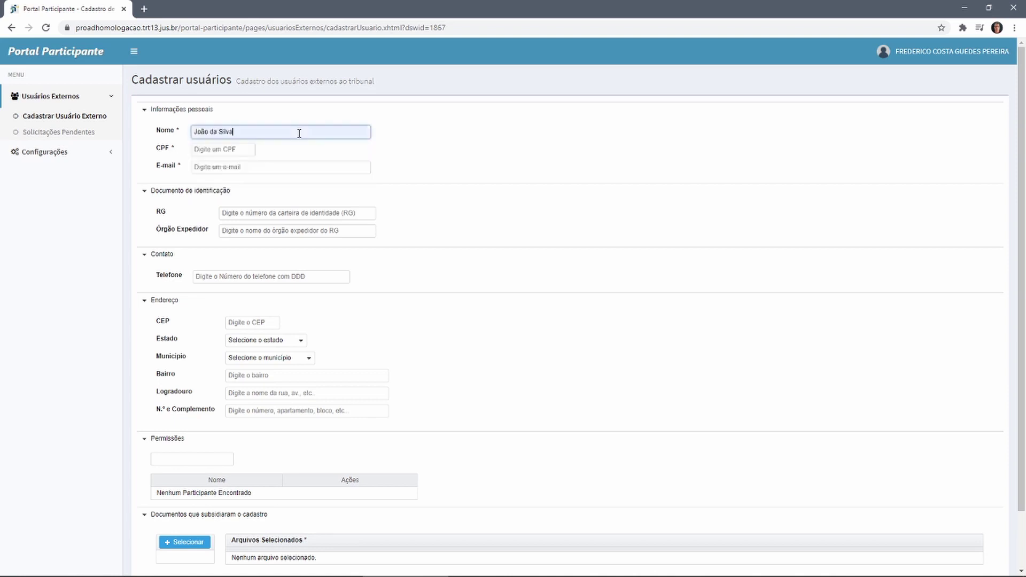
pyautogui.press('Tab')
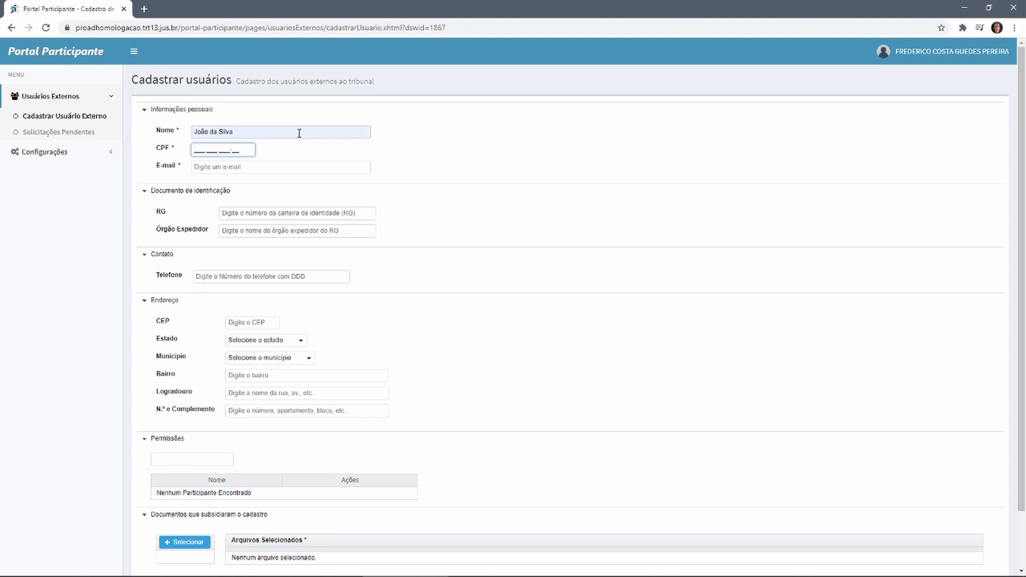
pyautogui.press('Tab')
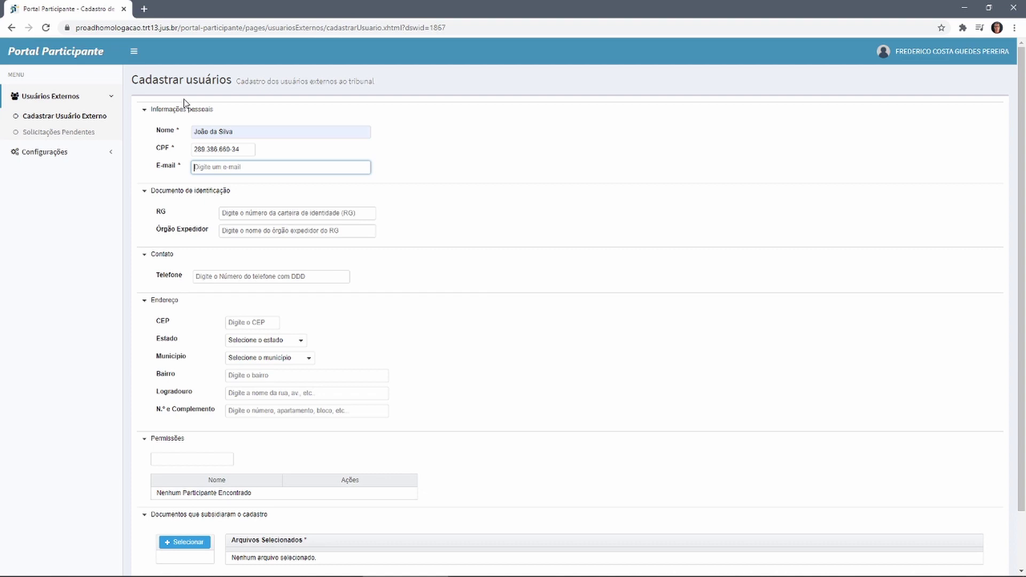
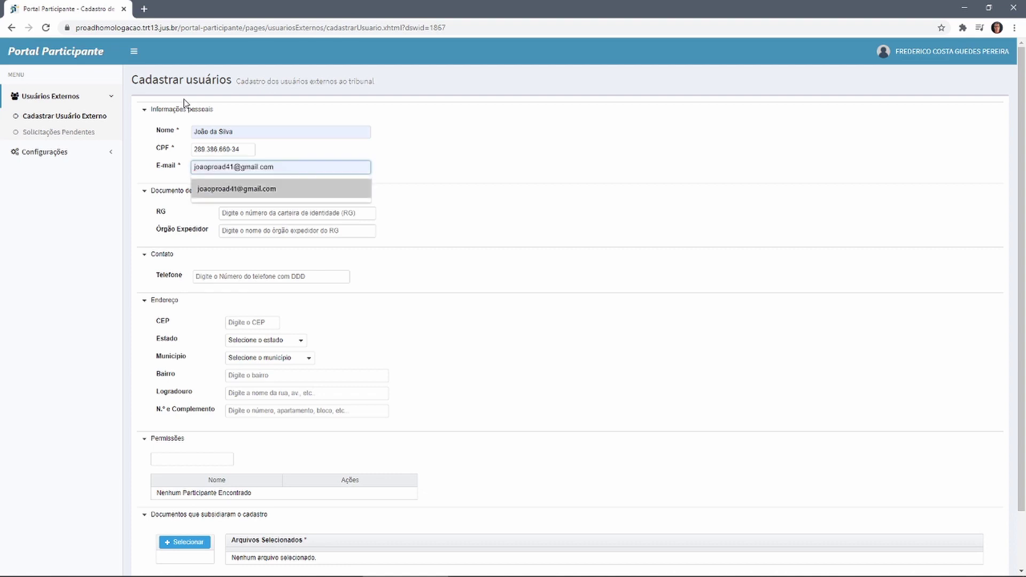
# Autofill the e-mail, RG number, issuing body SSP-PB and phone number
pyautogui.click(241, 188)
pyautogui.click(270, 213)
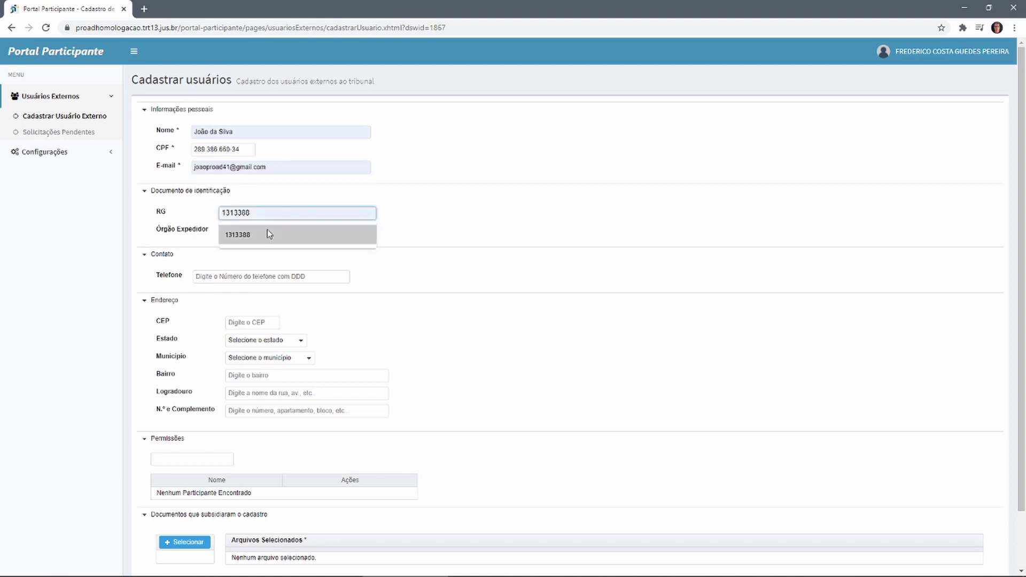
pyautogui.click(268, 236)
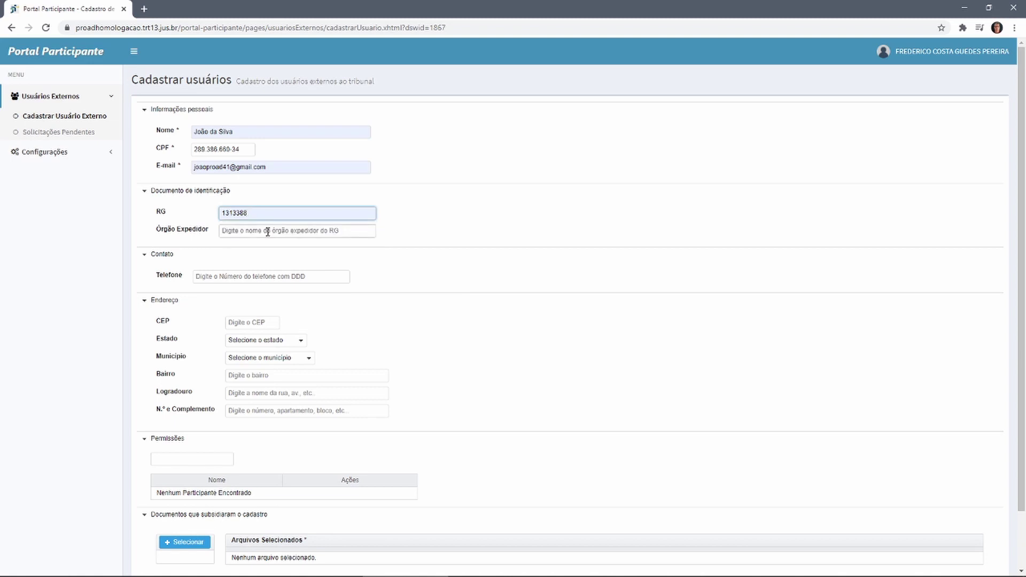
pyautogui.click(267, 232)
pyautogui.click(263, 251)
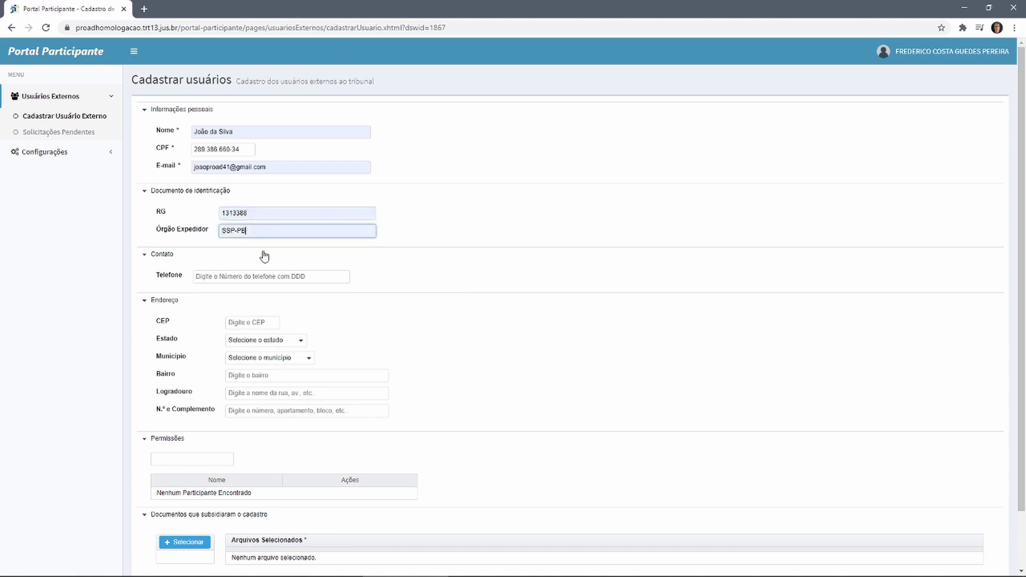
pyautogui.click(269, 276)
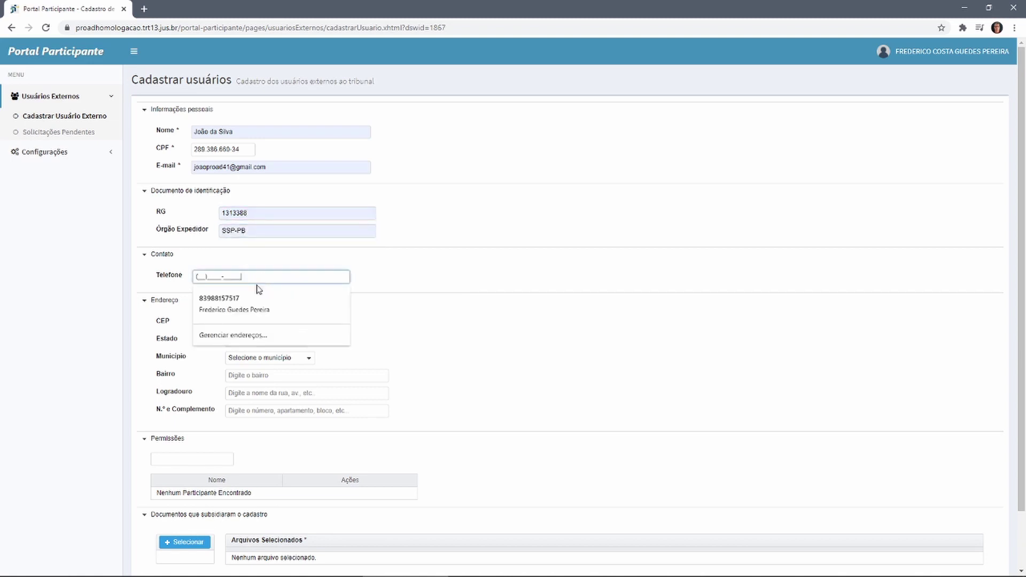
pyautogui.click(237, 299)
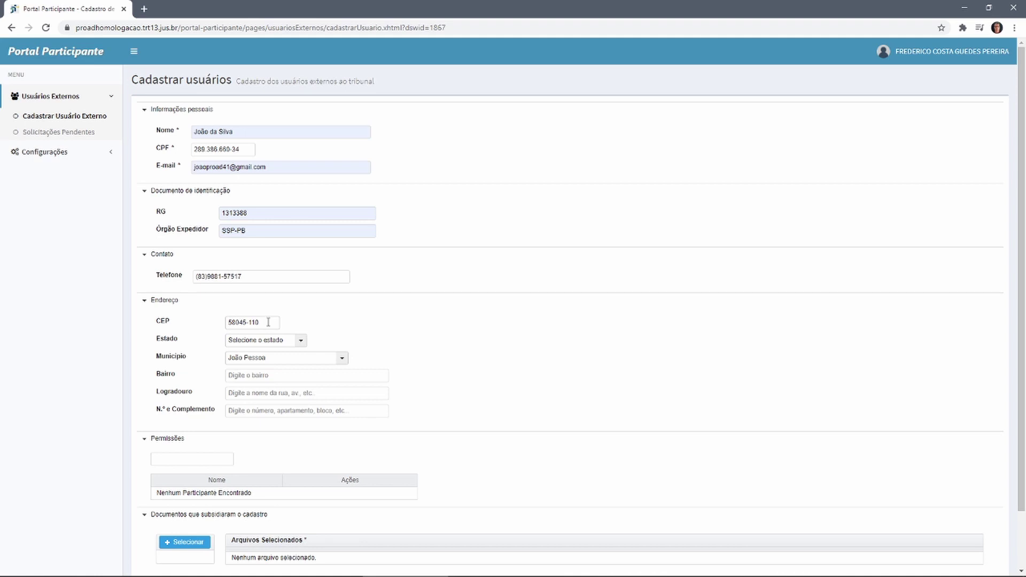
# Set the address state to PB and the municipality to João Pessoa
pyautogui.click(301, 341)
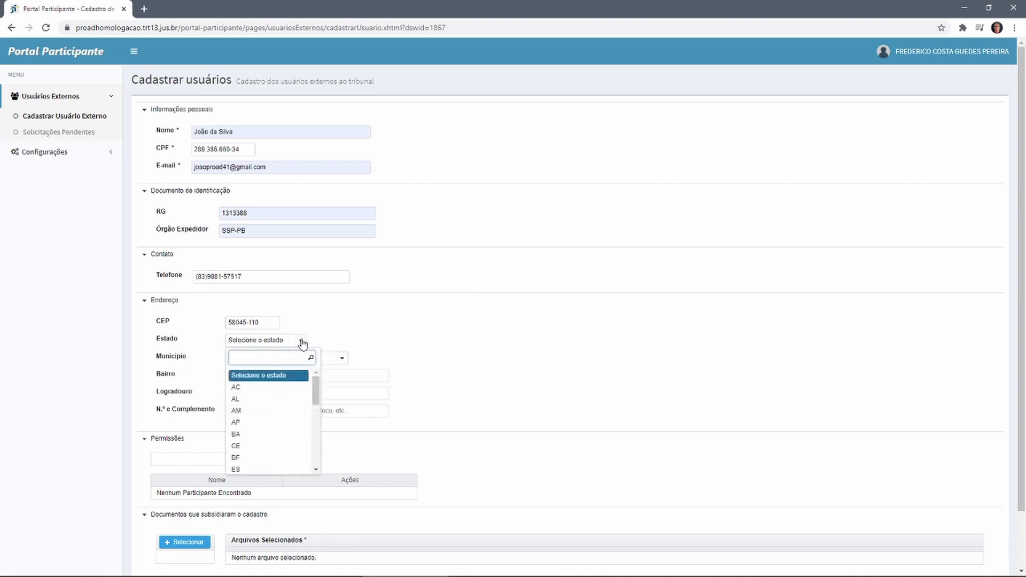
pyautogui.write('pb')
pyautogui.press('Return')
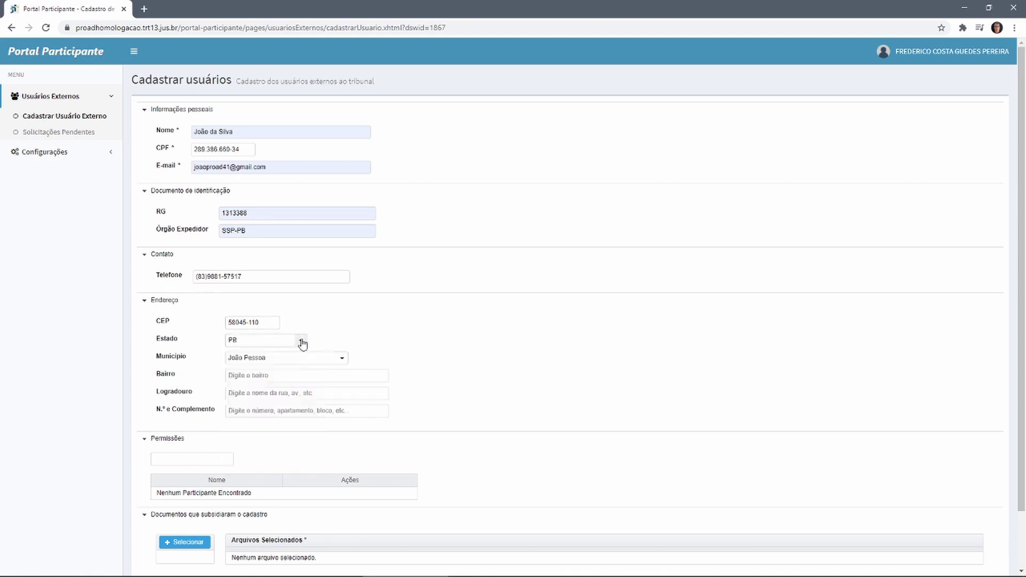
pyautogui.click(290, 359)
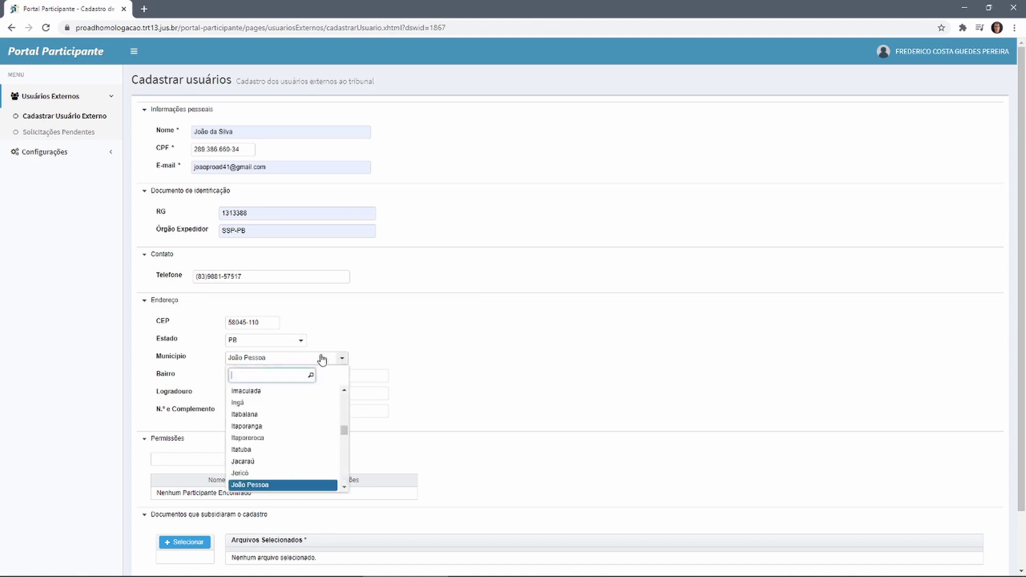
pyautogui.write('j')
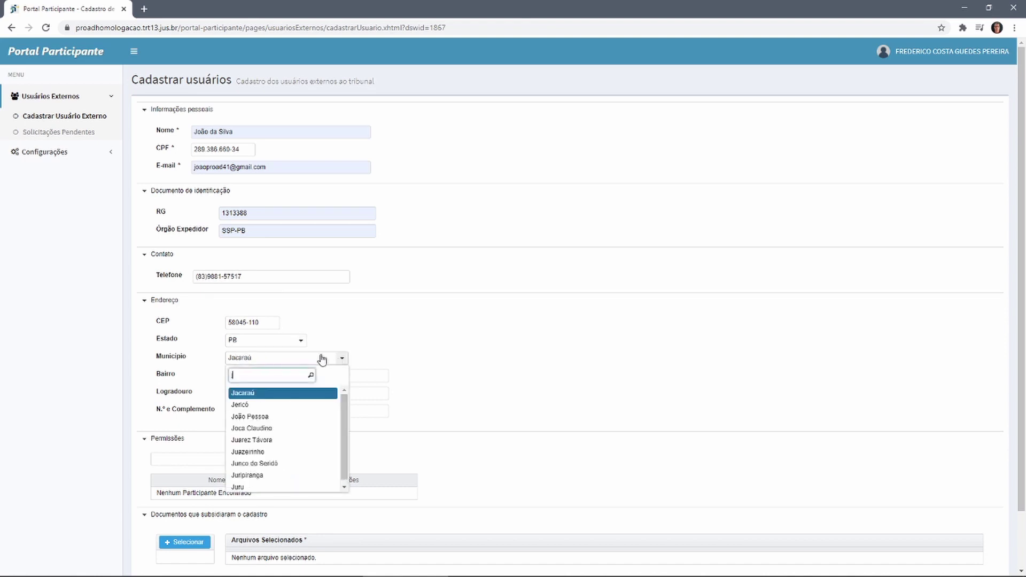
pyautogui.write('oão')
pyautogui.press('Return')
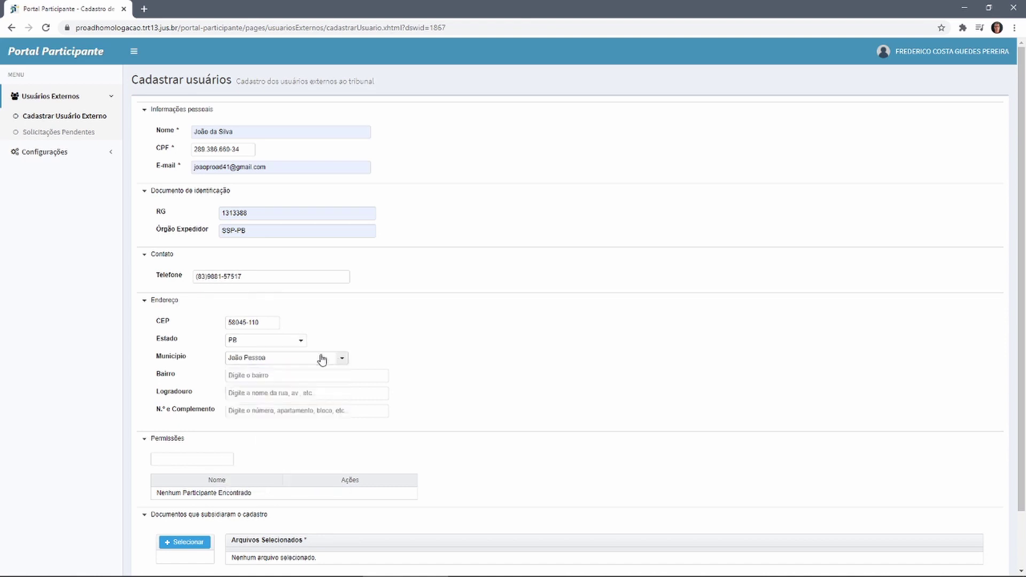
# Autofill the neighbourhood, street and house number fields
pyautogui.click(305, 377)
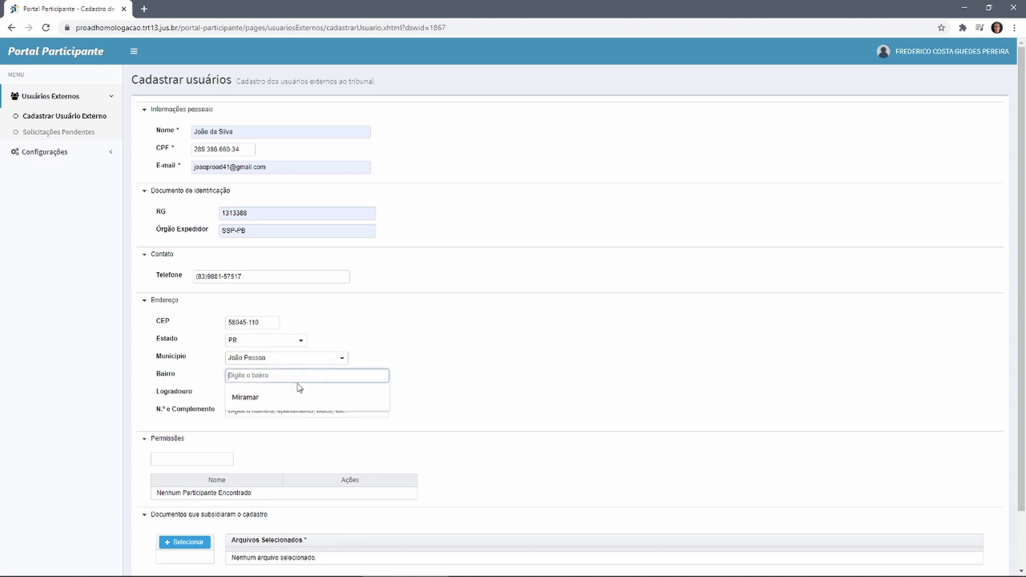
pyautogui.click(300, 389)
pyautogui.click(273, 394)
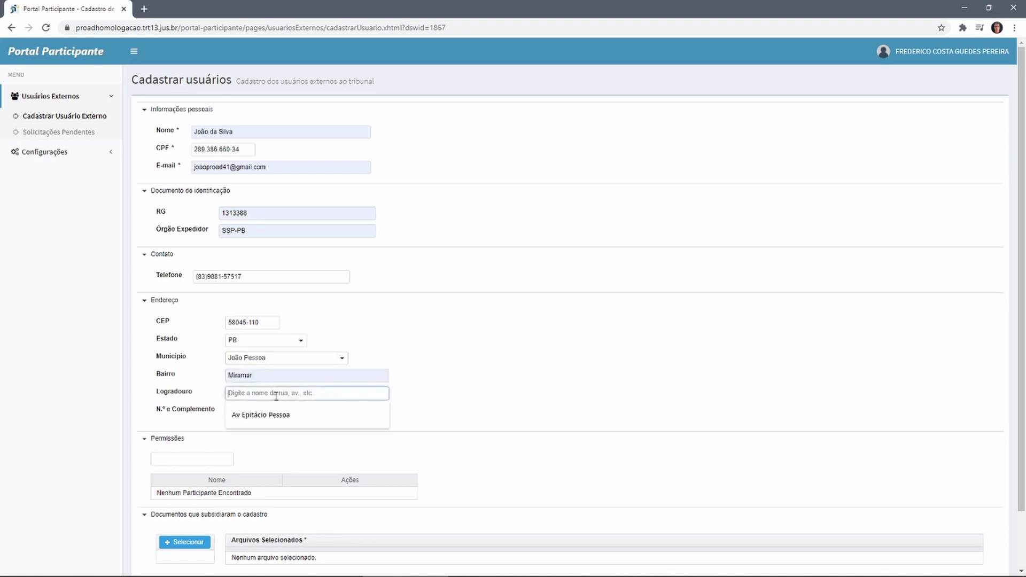
pyautogui.click(273, 417)
pyautogui.click(273, 411)
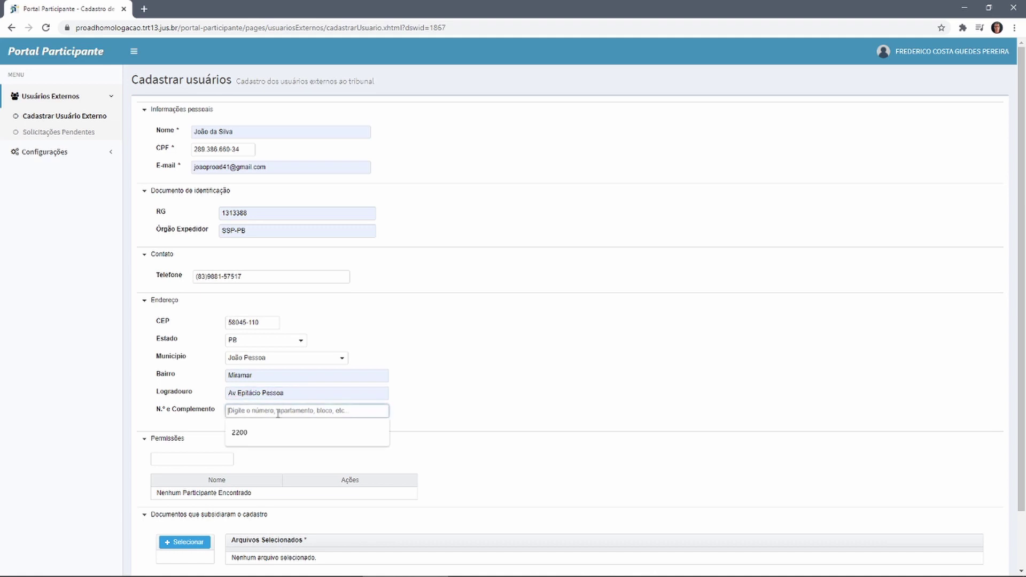
pyautogui.click(261, 433)
pyautogui.scroll(-1, 295, 437)
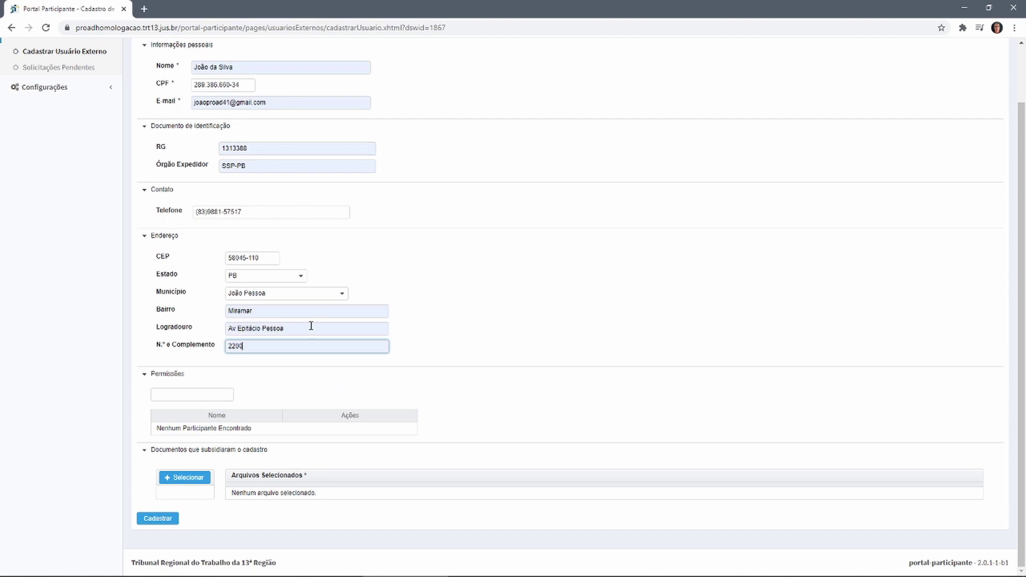
# Attach RG-Joao.pdf from the PDFs folder as the supporting document
pyautogui.click(187, 481)
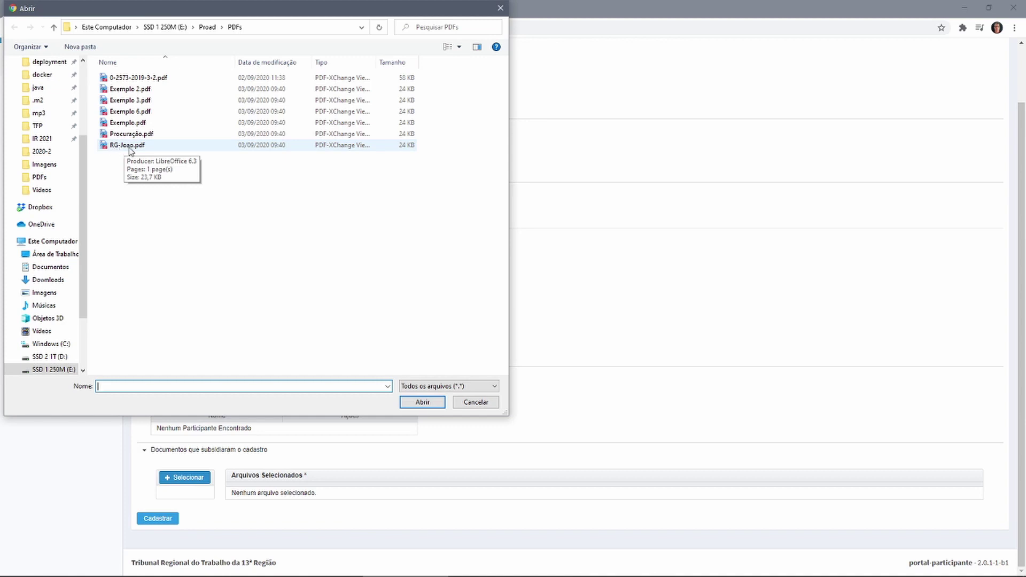
pyautogui.doubleClick(130, 145)
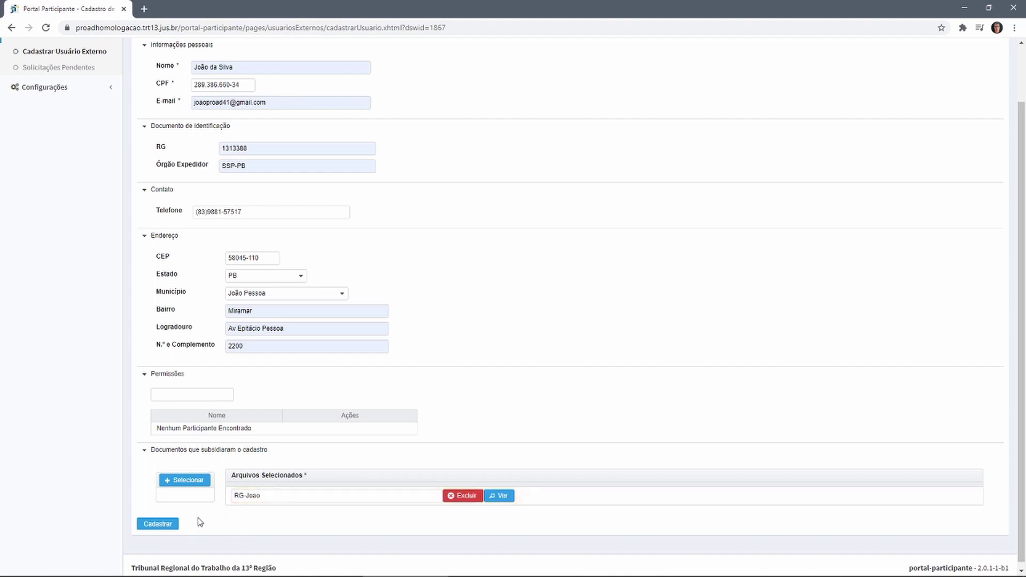
# Submit the external-user registration with Cadastrar
pyautogui.click(157, 524)
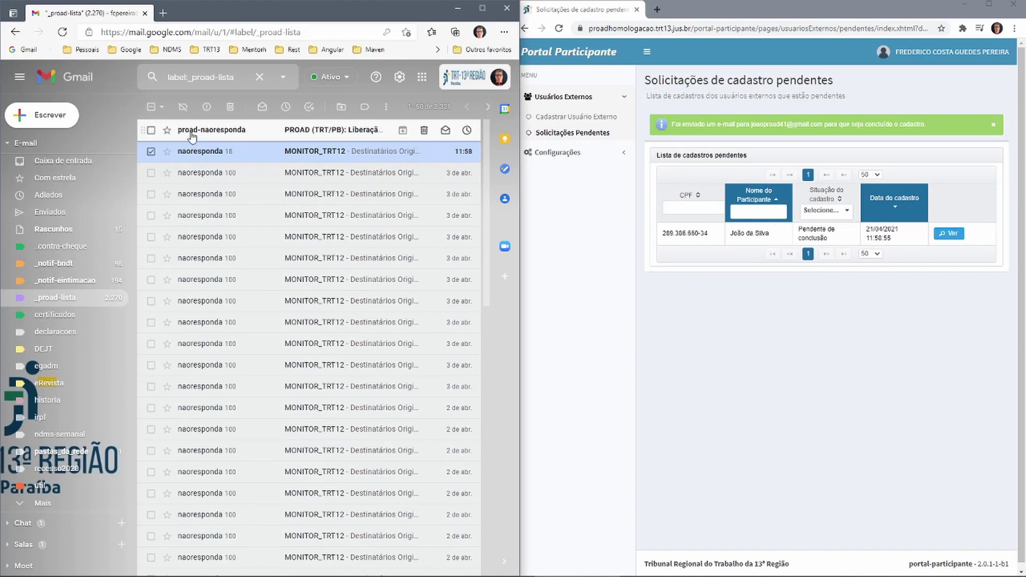
# Open the 'PROAD (TRT/PB): Liberação de acesso' e-mail and follow its registration-completion link
pyautogui.moveTo(192, 137)
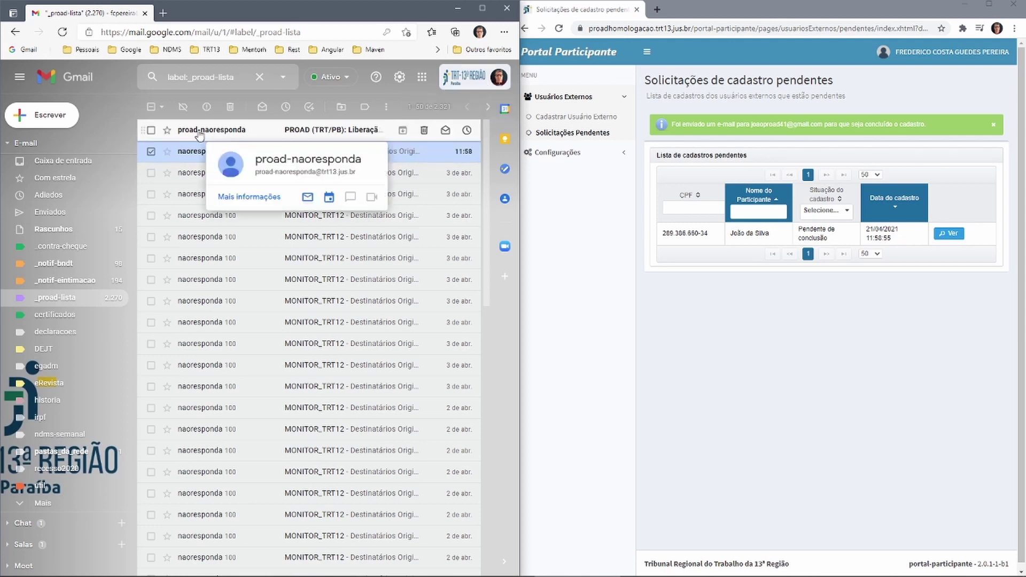
pyautogui.click(200, 133)
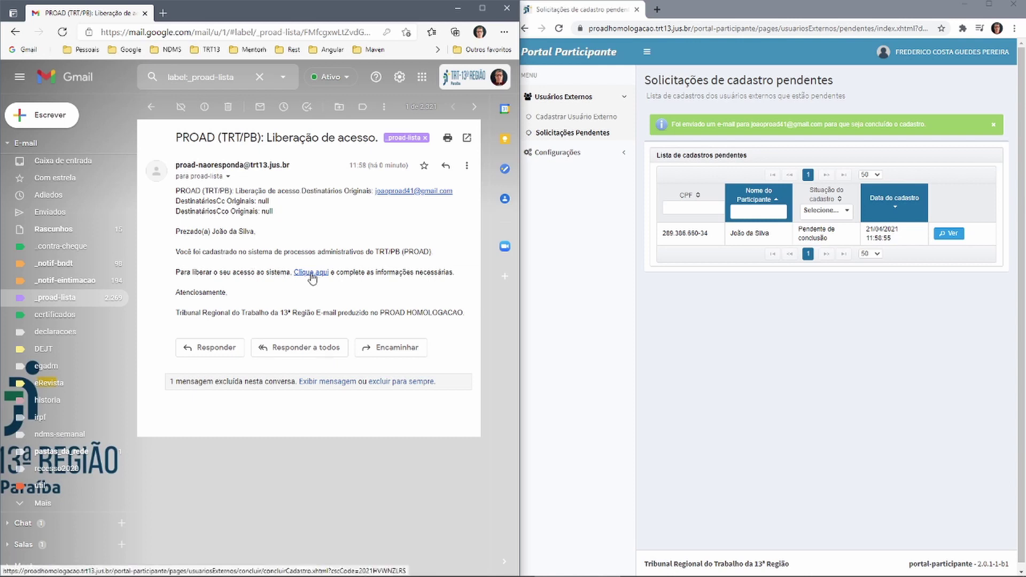
pyautogui.click(311, 274)
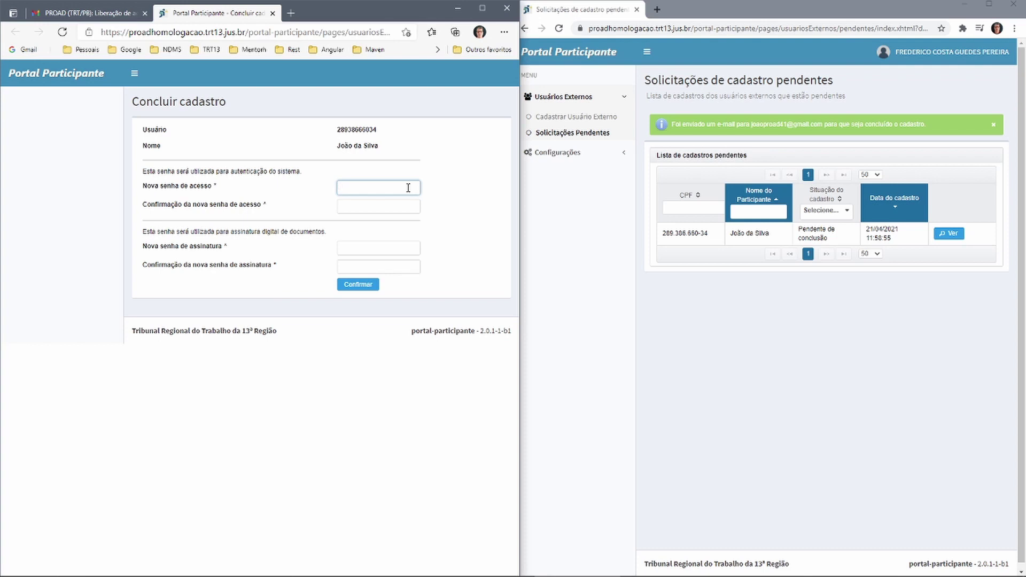
# Enter the new access password and signing password, each with its confirmation
pyautogui.write('123456789')
pyautogui.press('Tab')
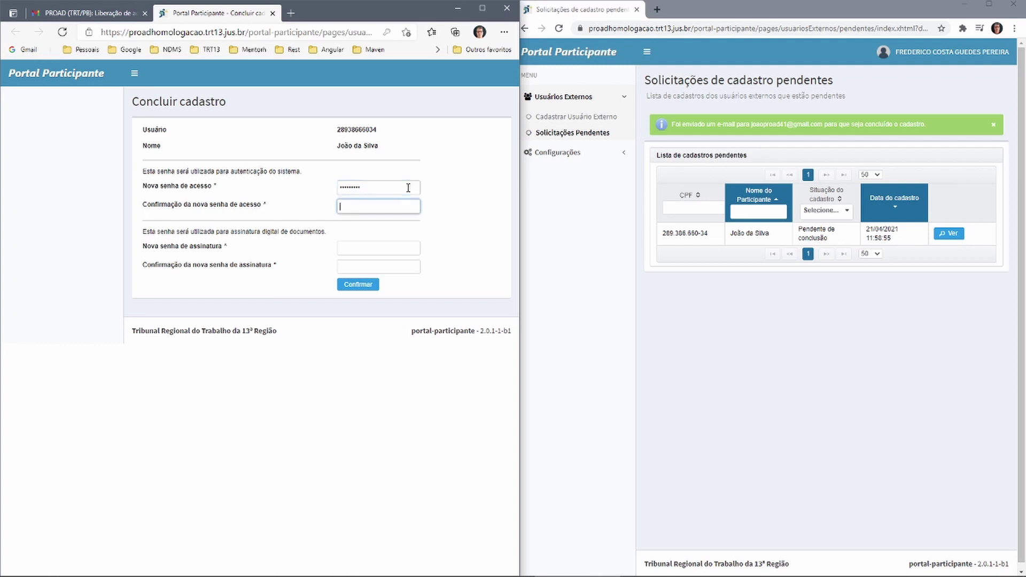
pyautogui.write('12345678')
pyautogui.press('Tab')
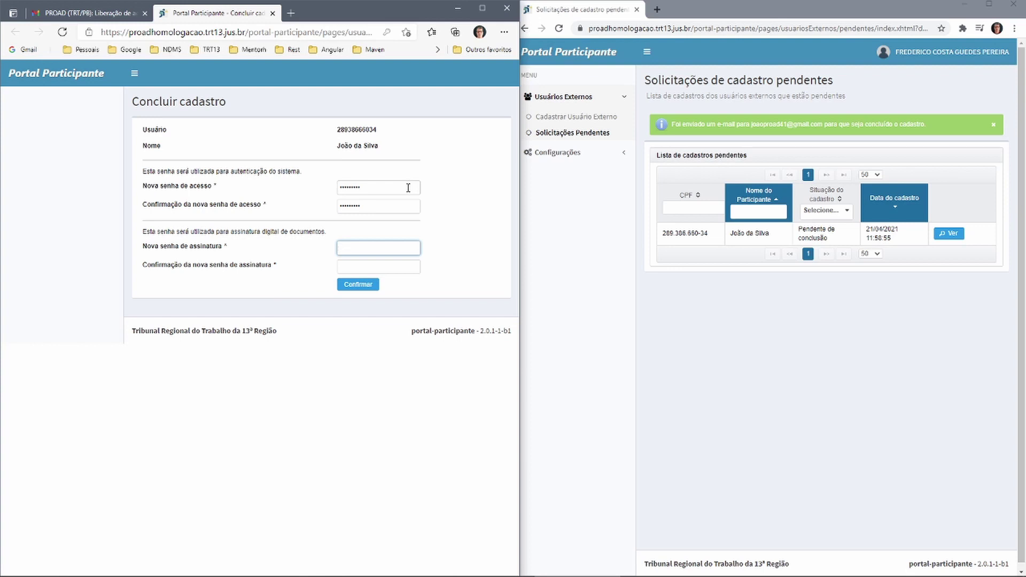
pyautogui.write('123456789')
pyautogui.press('Tab')
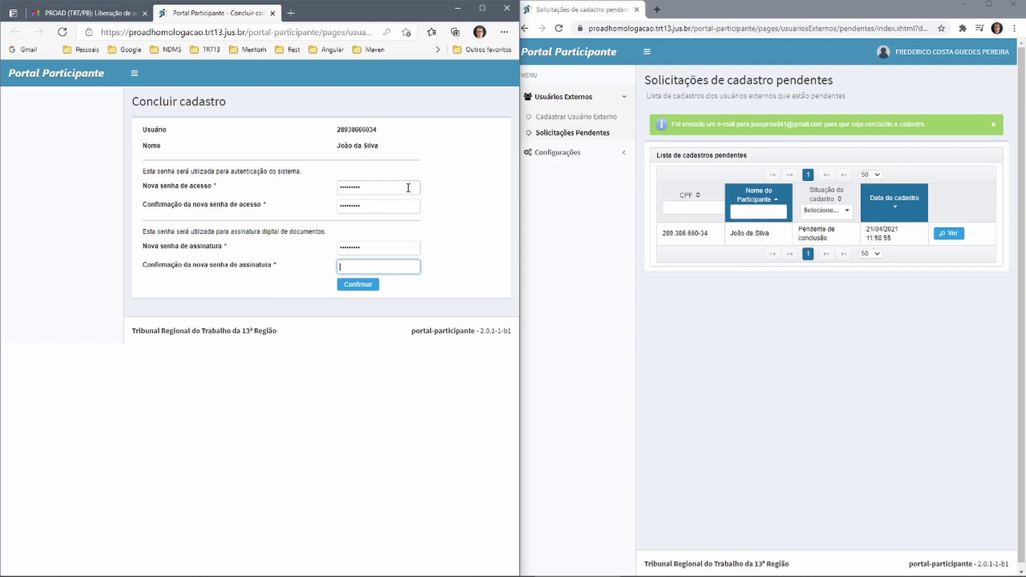
pyautogui.write('123456')
# Confirm the completed registration and proceed to the login page via Entrar
pyautogui.click(361, 285)
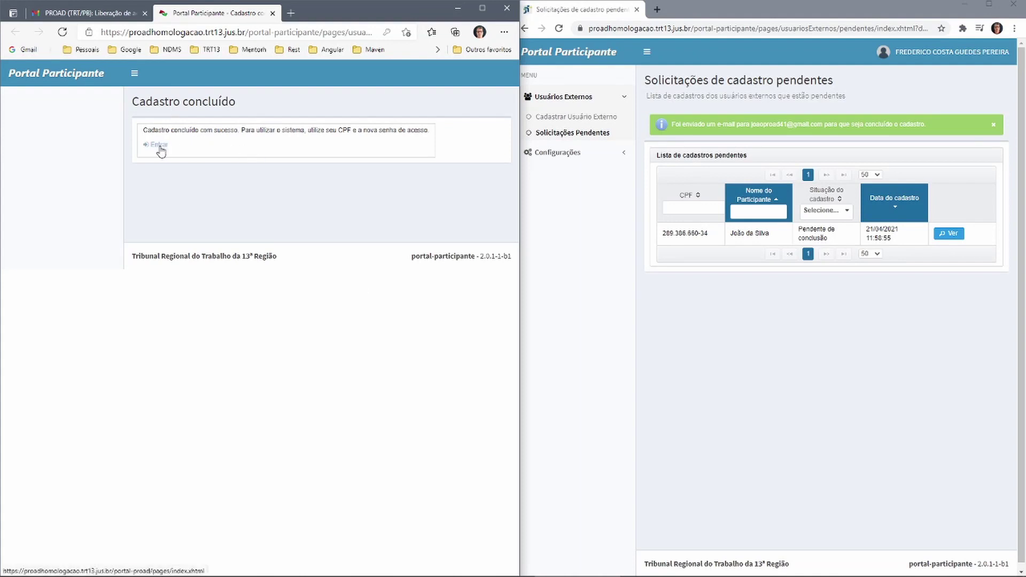
pyautogui.click(160, 146)
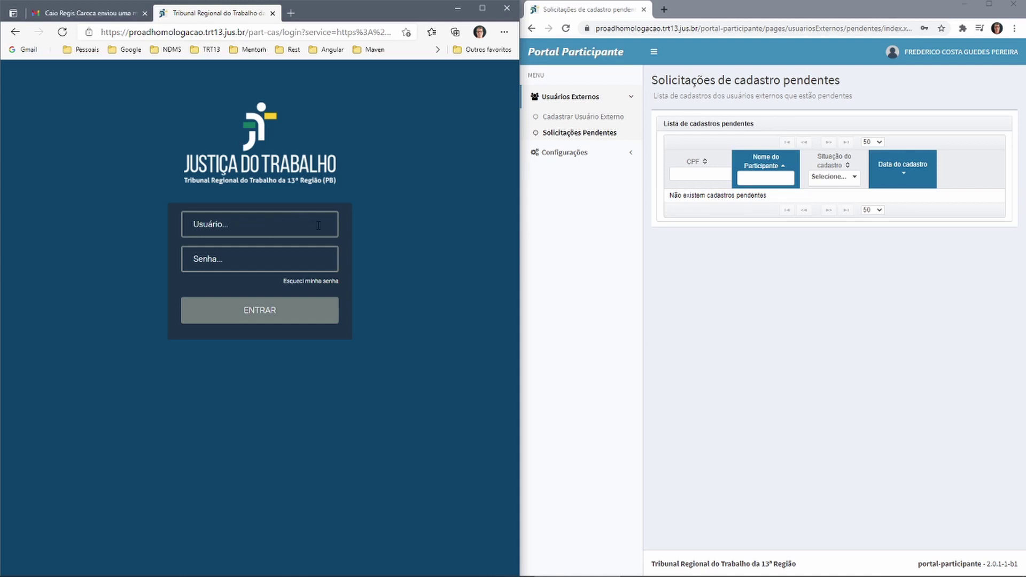
# Log in as the new participant using the saved CPF and the account password
pyautogui.click(306, 228)
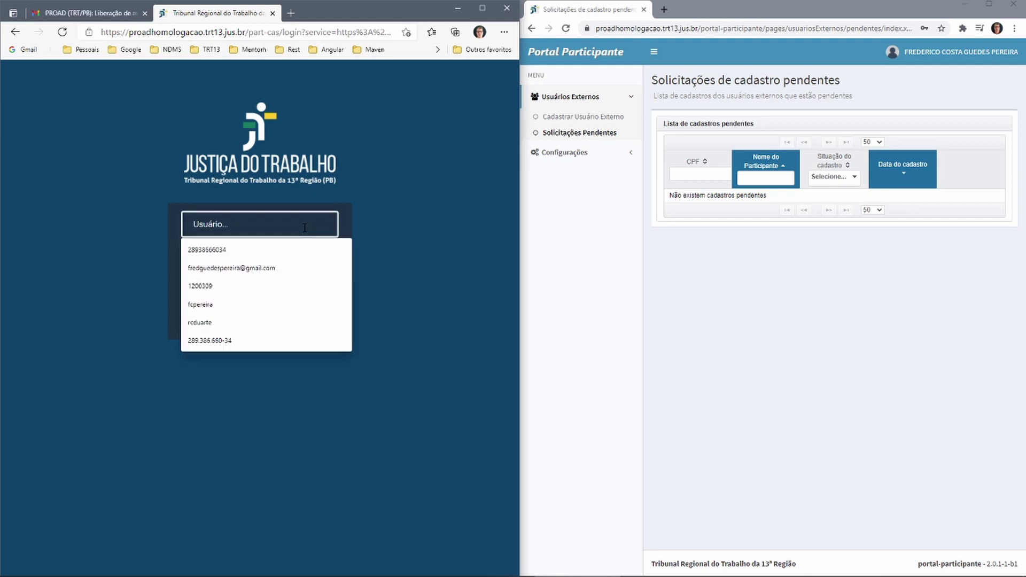
pyautogui.click(224, 251)
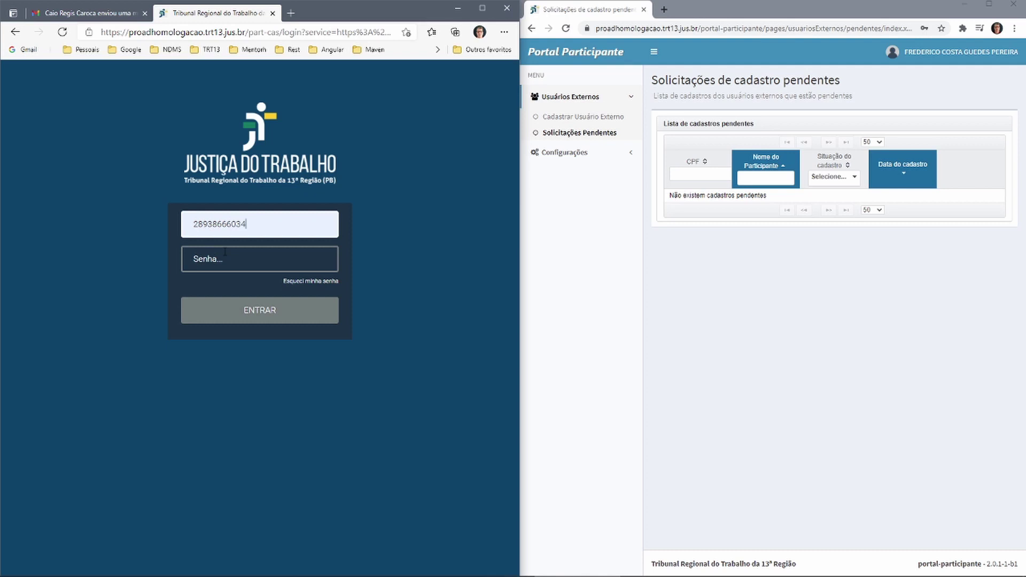
pyautogui.click(250, 263)
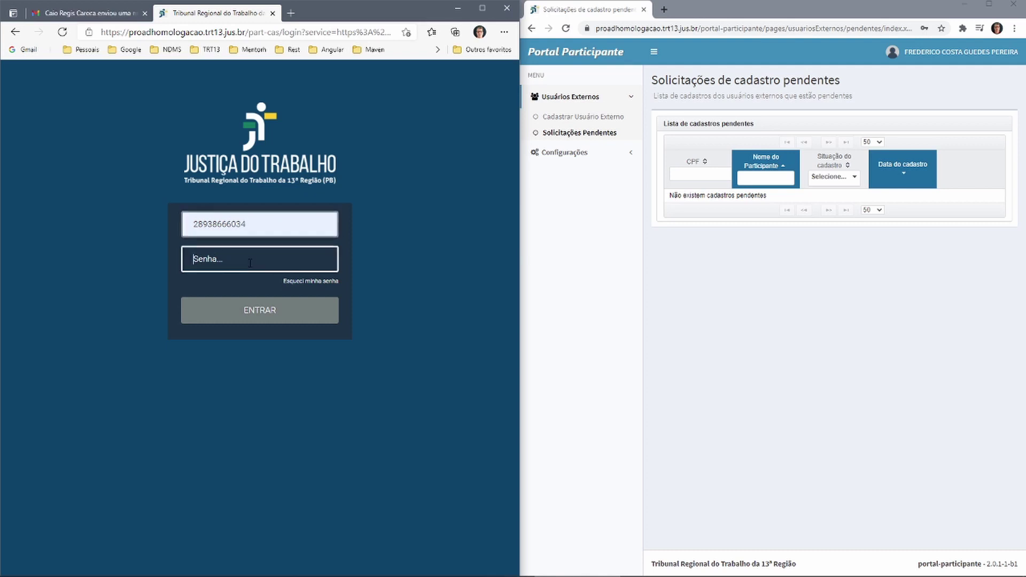
pyautogui.write('****')
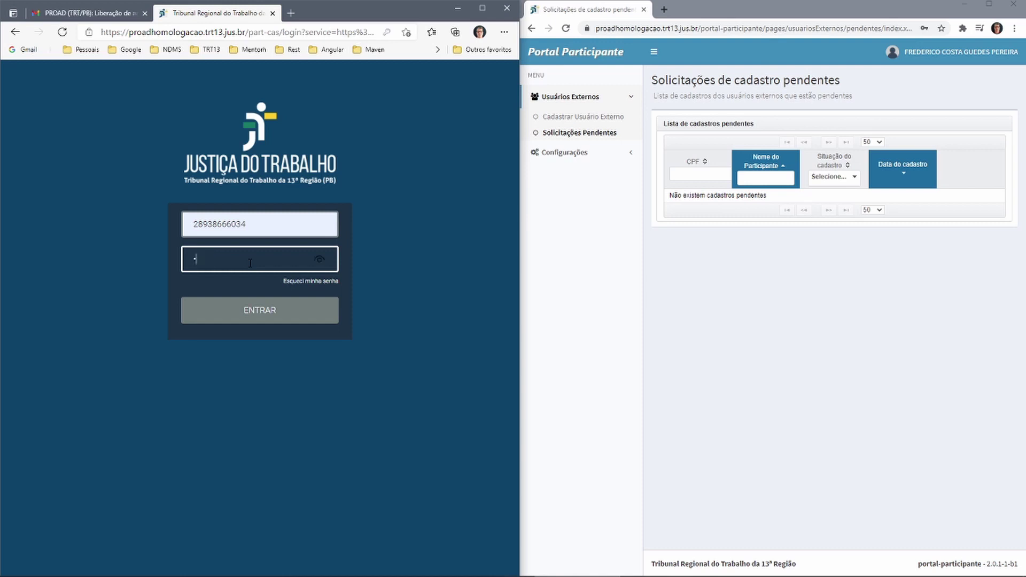
pyautogui.write('******')
pyautogui.click(252, 312)
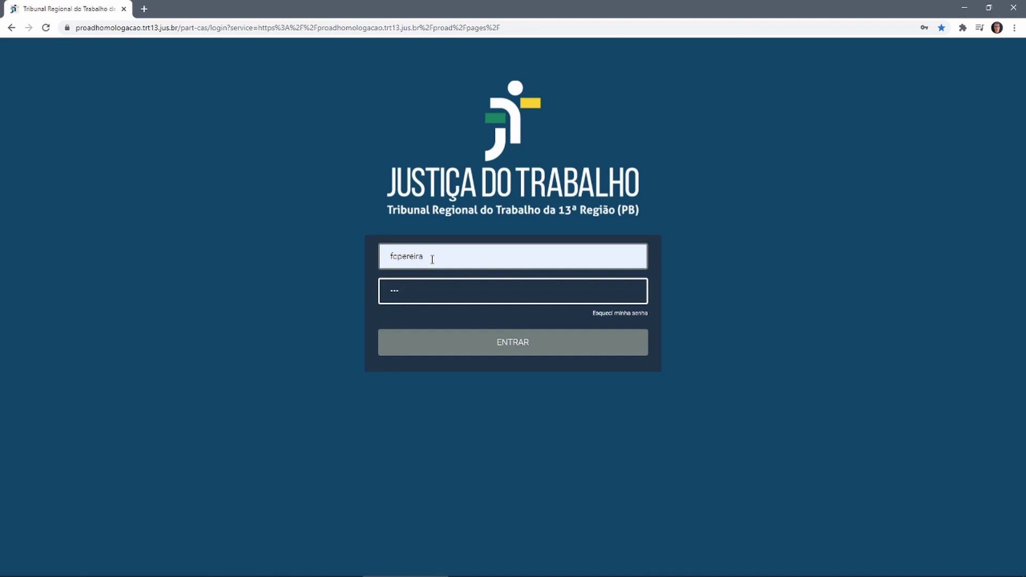
# Sign in to PROAD, decline Chrome's password update, and open Conversor PDF/A
pyautogui.click(513, 353)
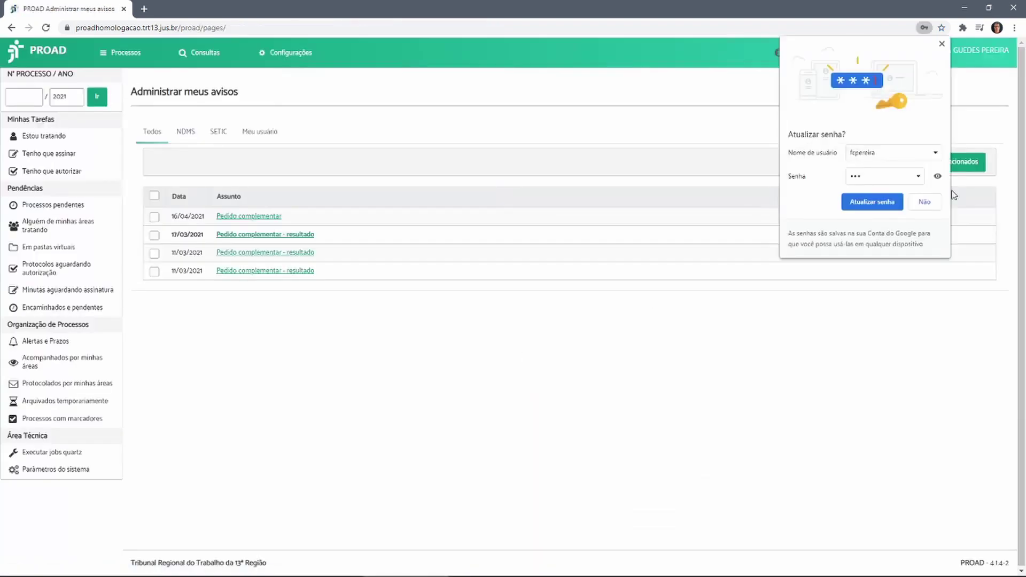
pyautogui.click(924, 202)
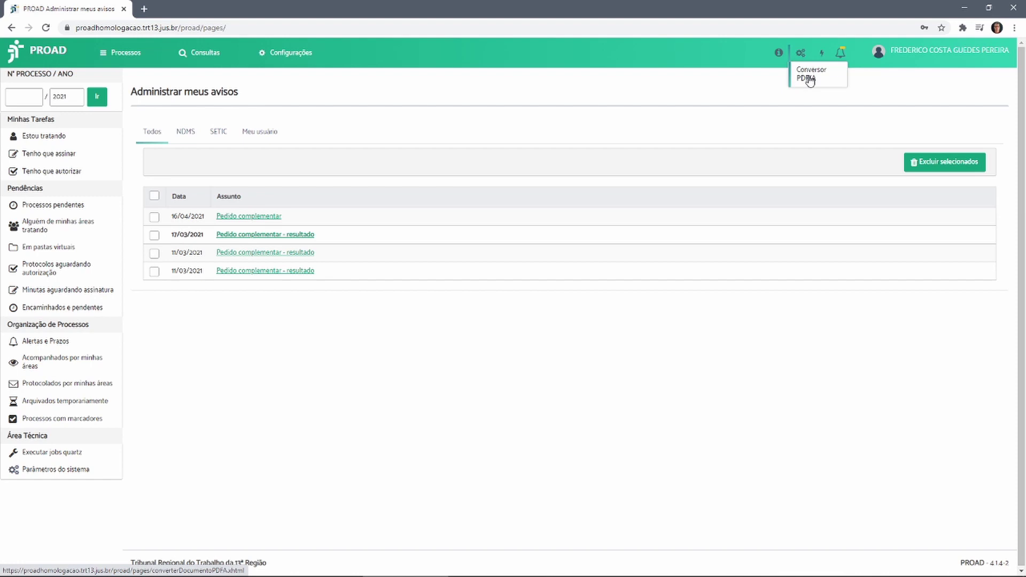
pyautogui.click(810, 79)
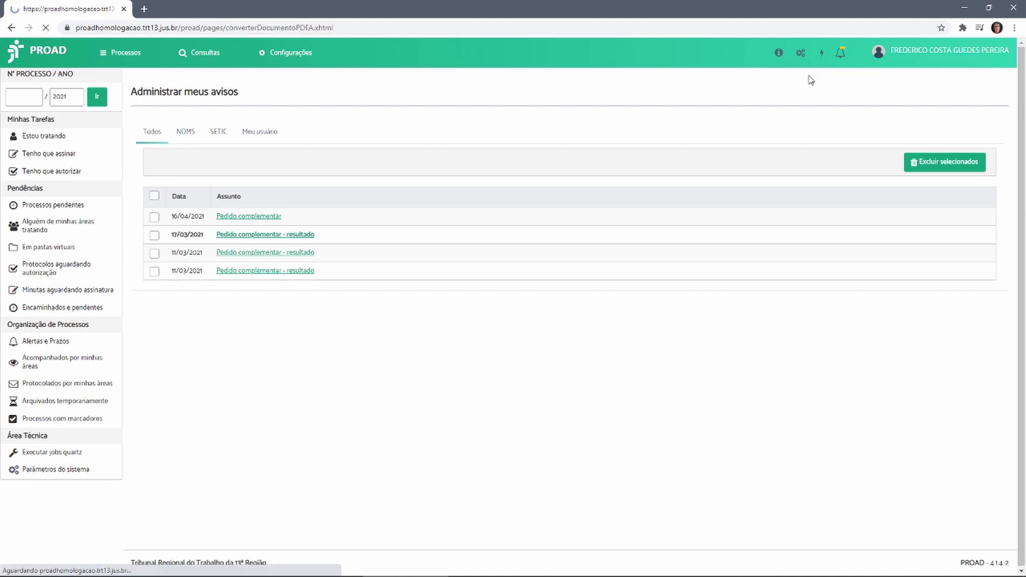
# Load RG-Joao.pdf from the PDFs folder into PROAD for PDF/A conversion
pyautogui.click(186, 175)
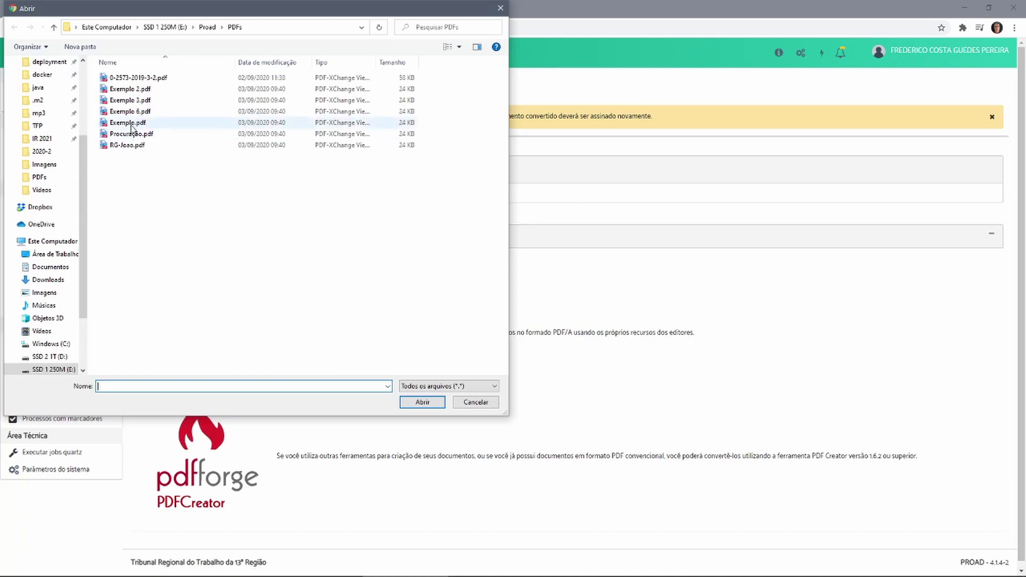
pyautogui.click(123, 146)
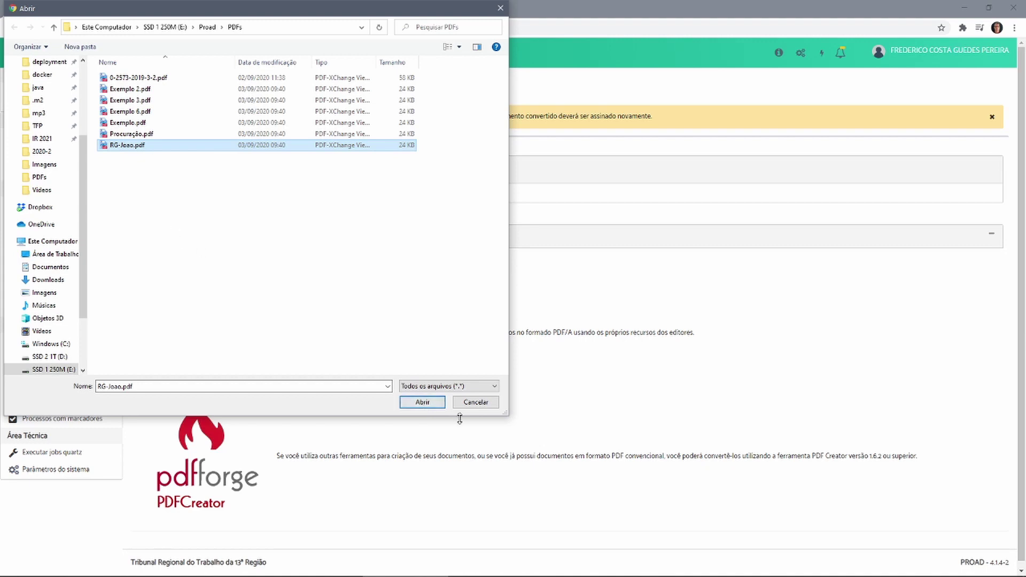
pyautogui.click(422, 402)
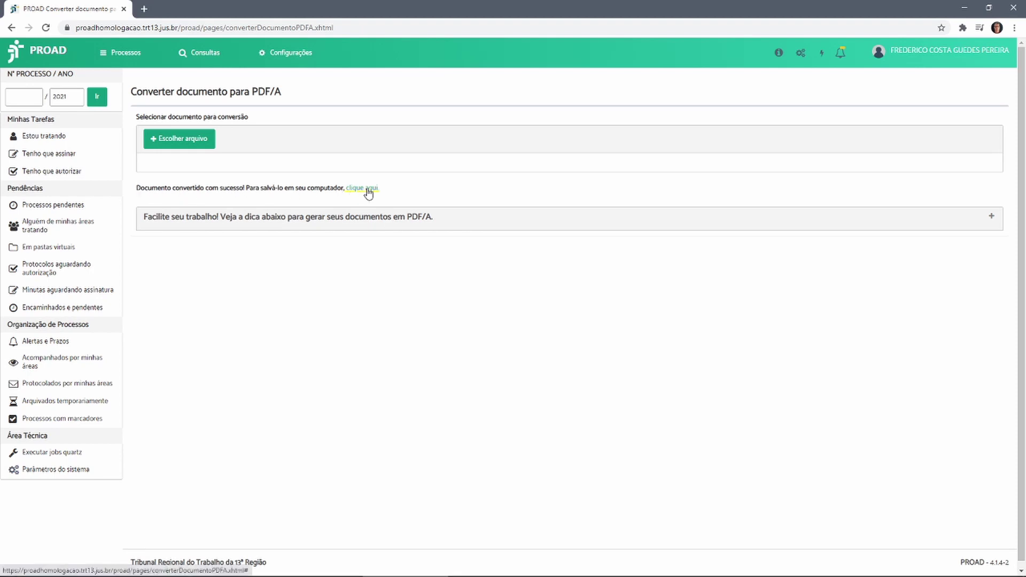
# Save the converted PDF/A as PDF_A_RG-Joao.pdf in E:\Proad\PDFs
pyautogui.click(368, 192)
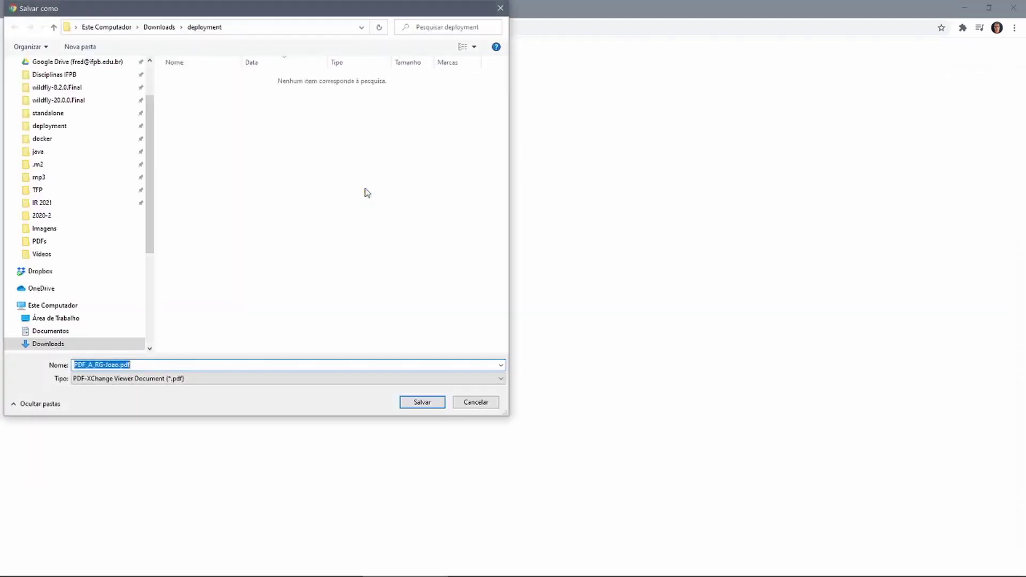
pyautogui.scroll(1, 149, 182)
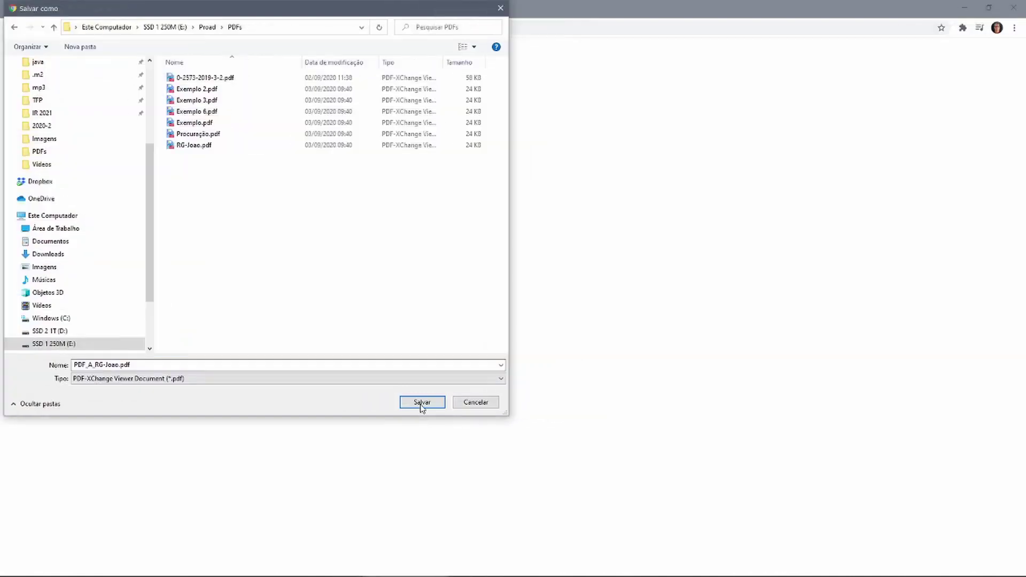
pyautogui.click(421, 403)
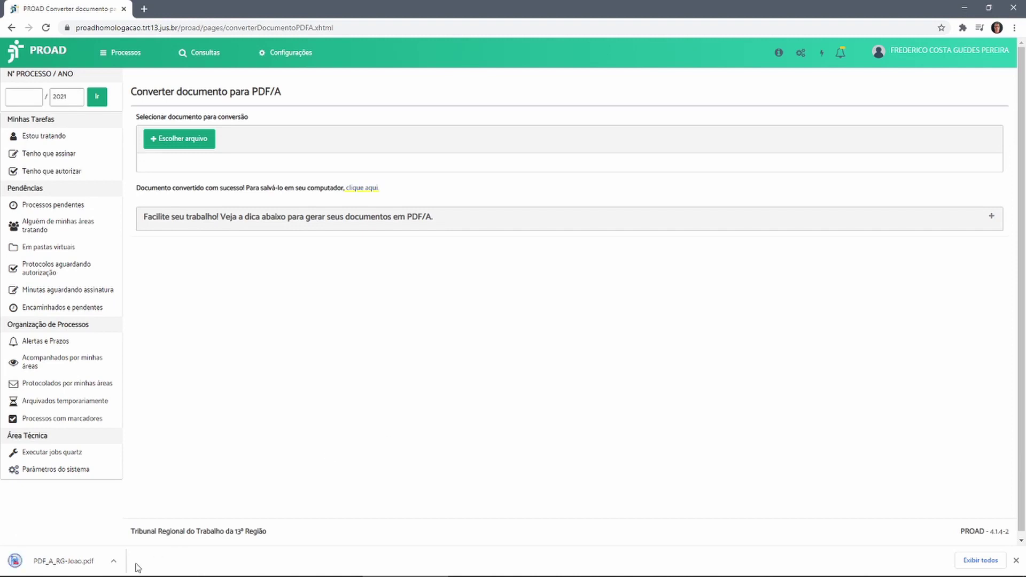
# View PDF_A_RG-Joao.pdf, then compare its 16 KB size with the 24 KB RG-Joao.pdf in the PDFs folder
pyautogui.click(47, 568)
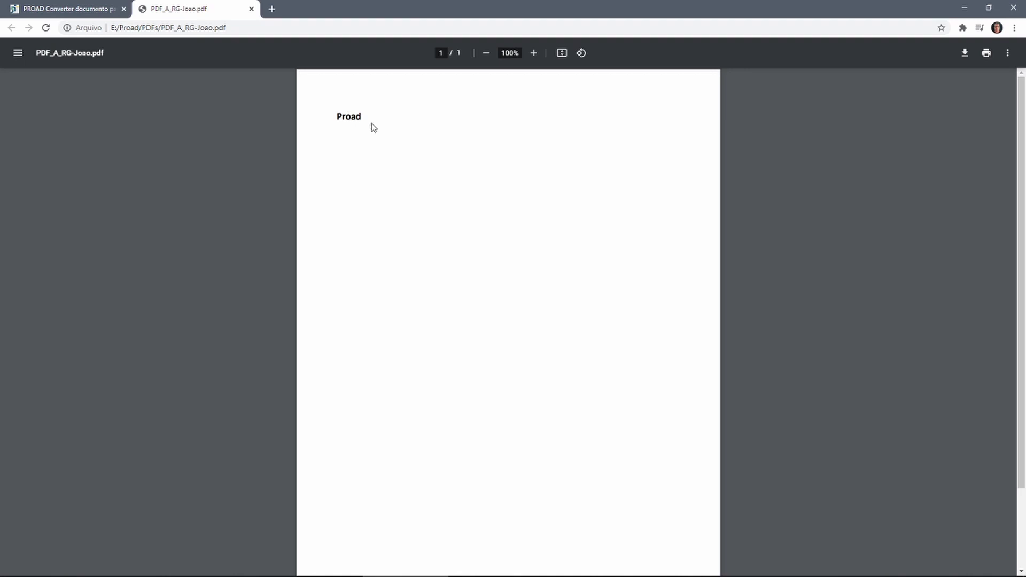
pyautogui.click(252, 10)
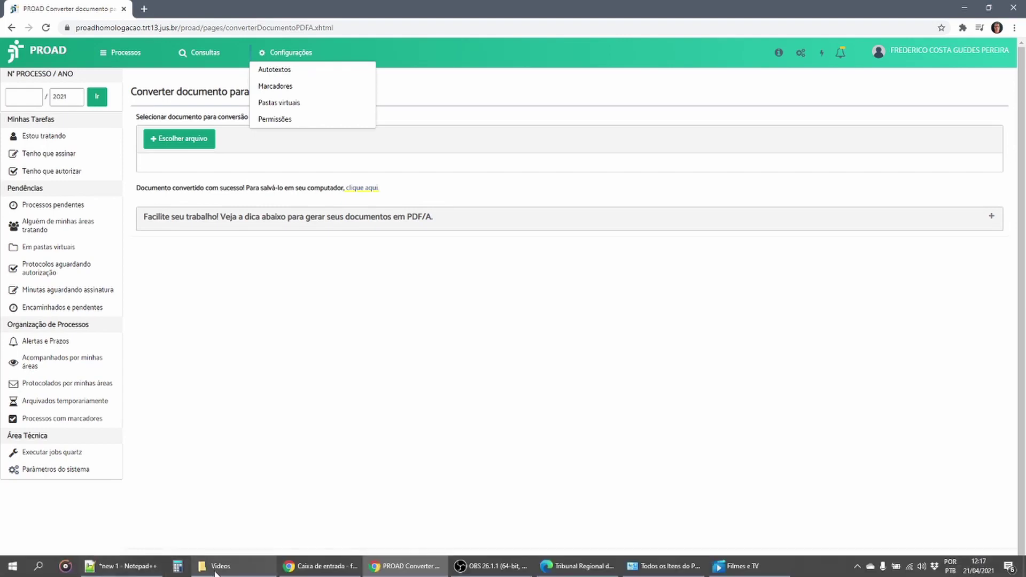
pyautogui.click(215, 571)
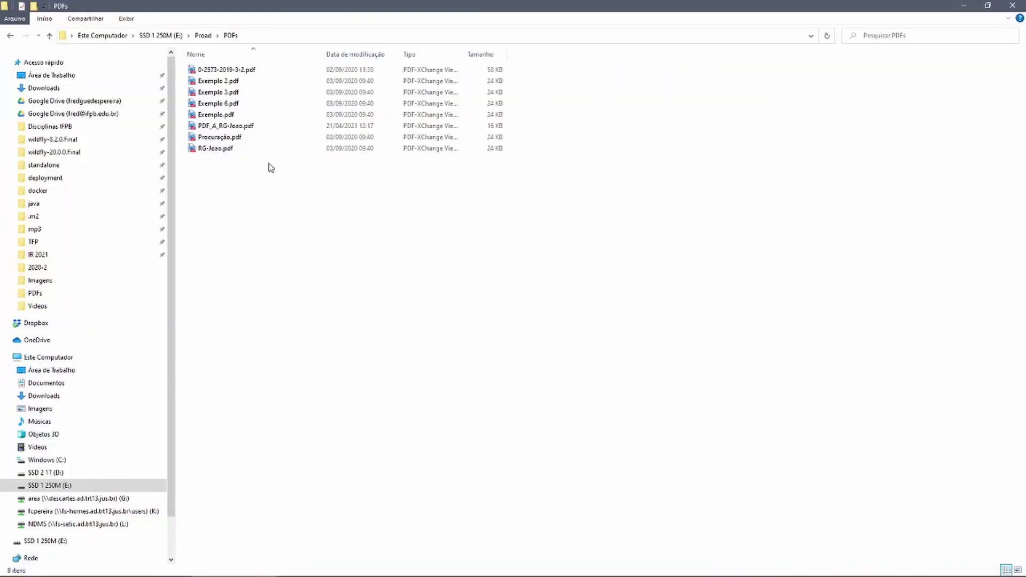
pyautogui.click(213, 149)
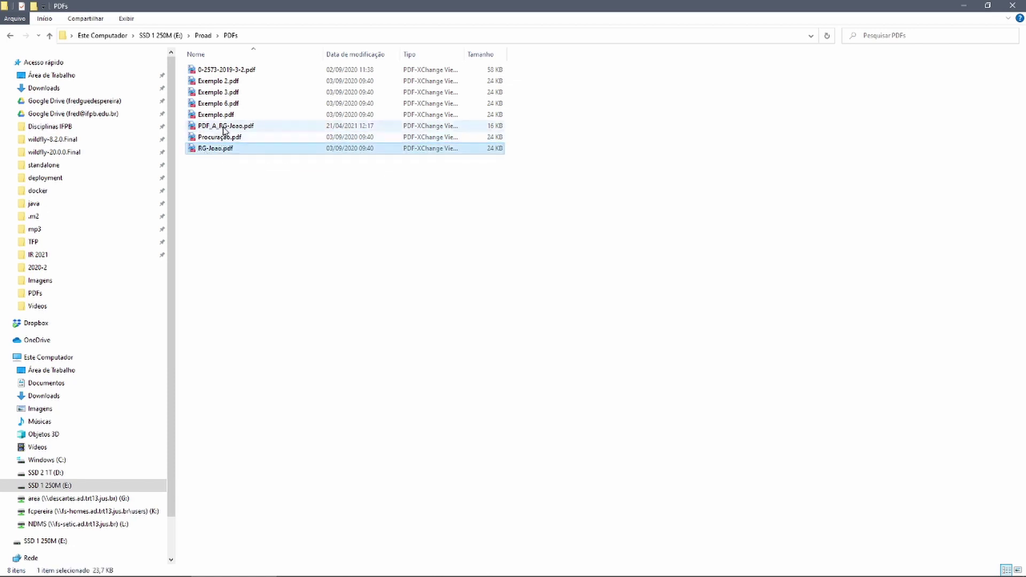
pyautogui.click(224, 128)
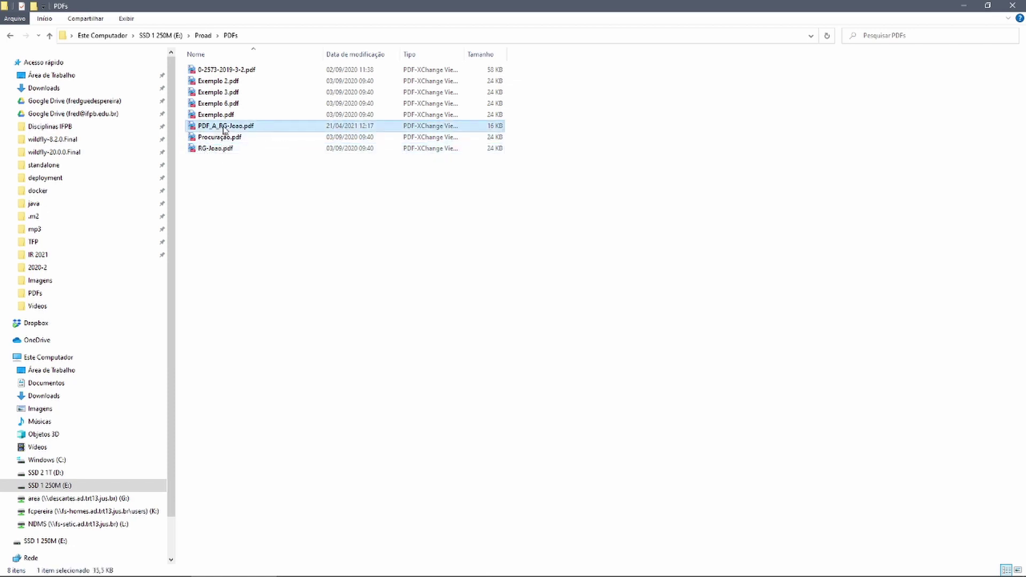